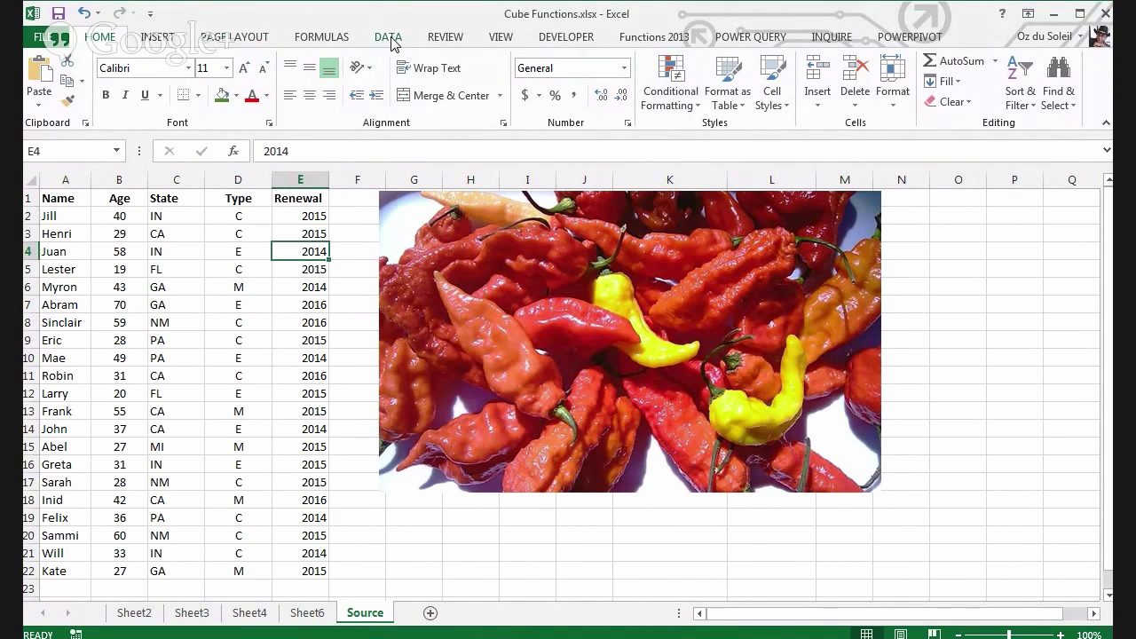
Start a new PivotTable from the Source sheet's Name–Renewal data in A1:E22.
click(153, 40)
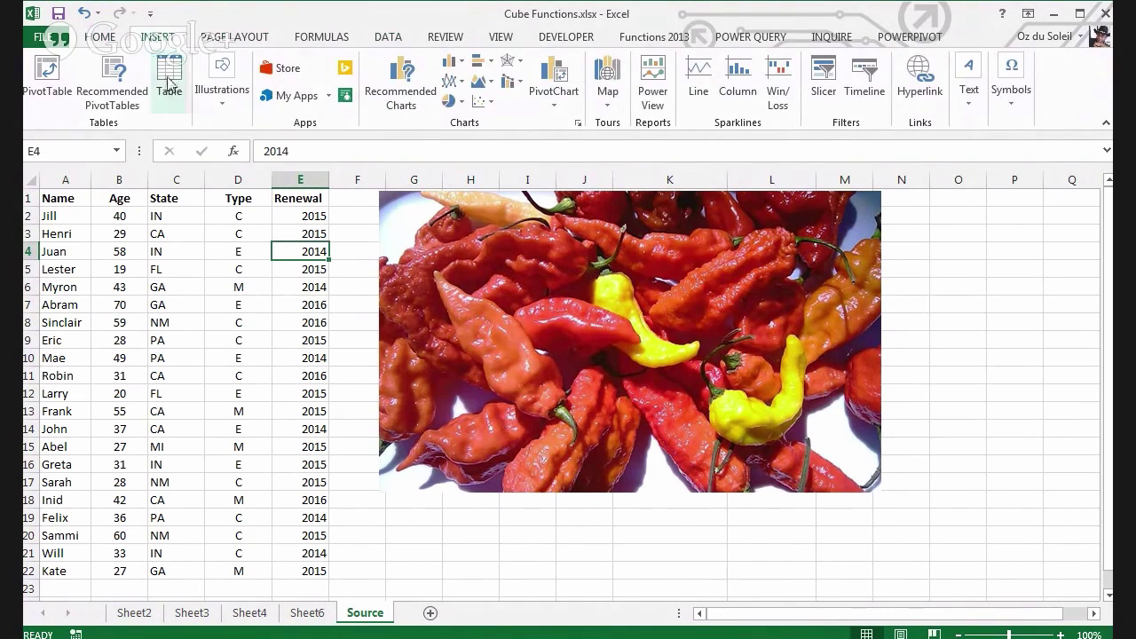
click(51, 76)
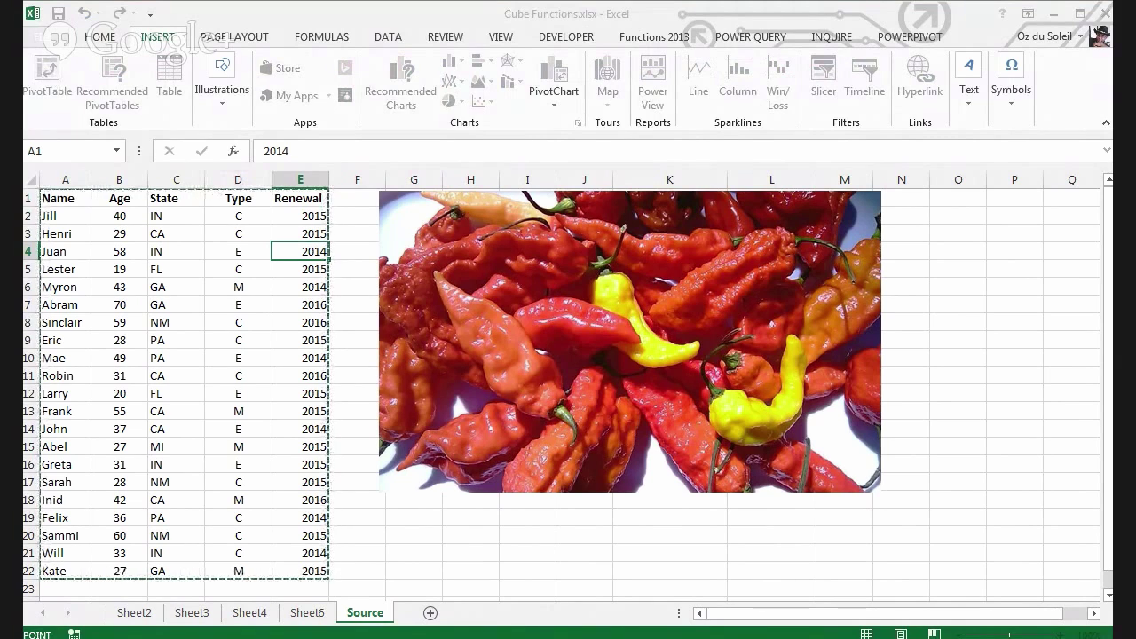
Build the PivotTable on a new sheet with State rows, Type columns and Count of Name values.
key(Escape)
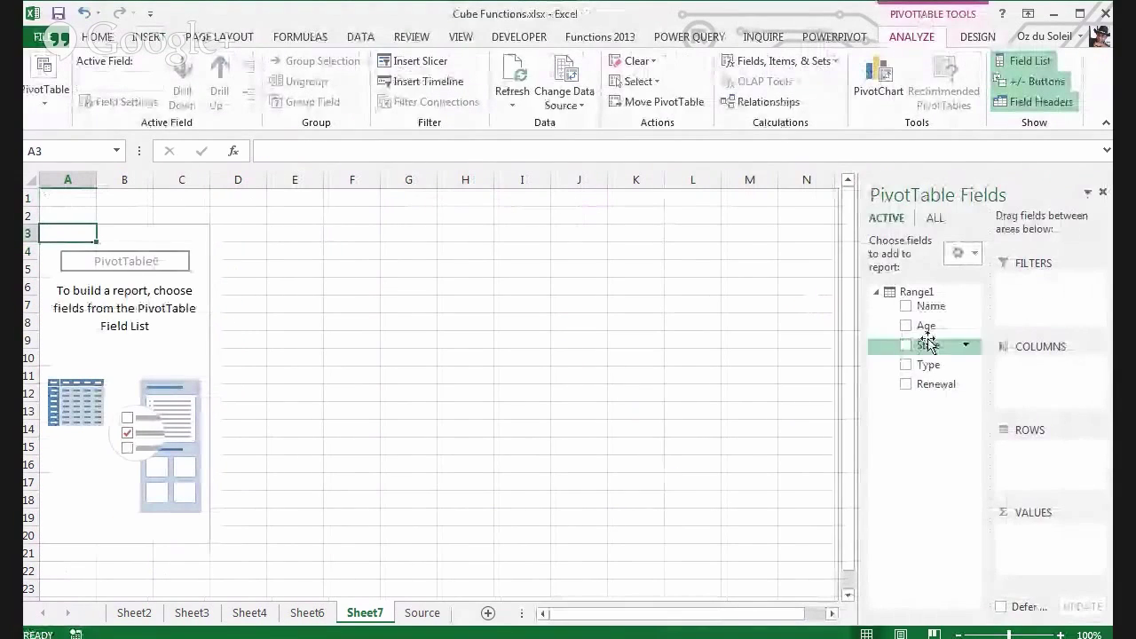
drag(923, 349, 1017, 433)
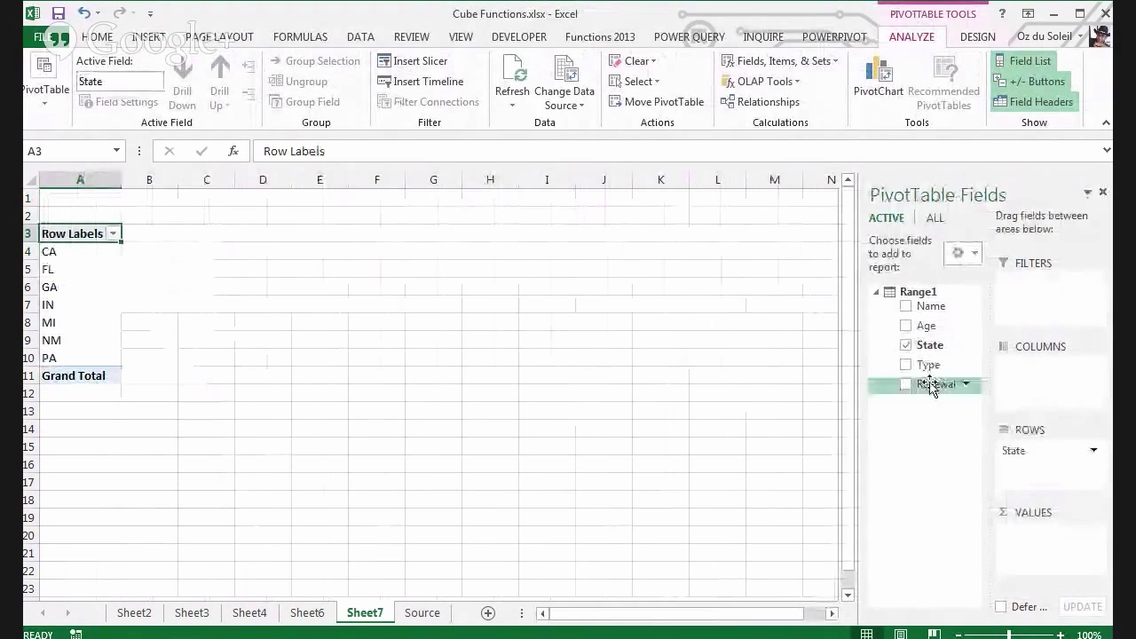
drag(920, 305, 1054, 536)
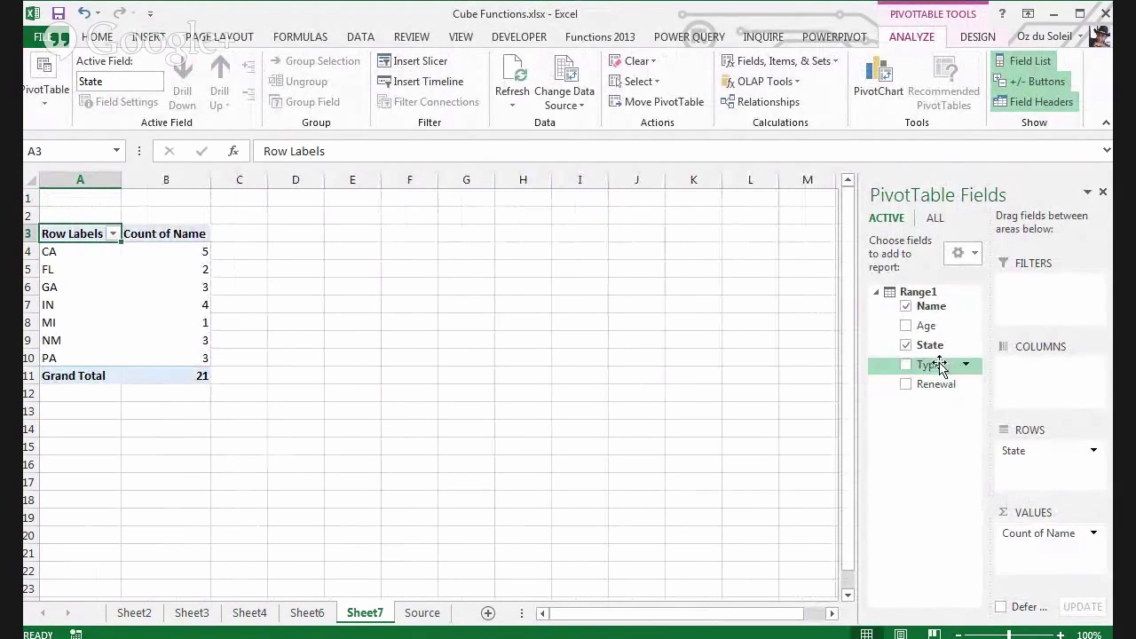
drag(928, 367, 1051, 383)
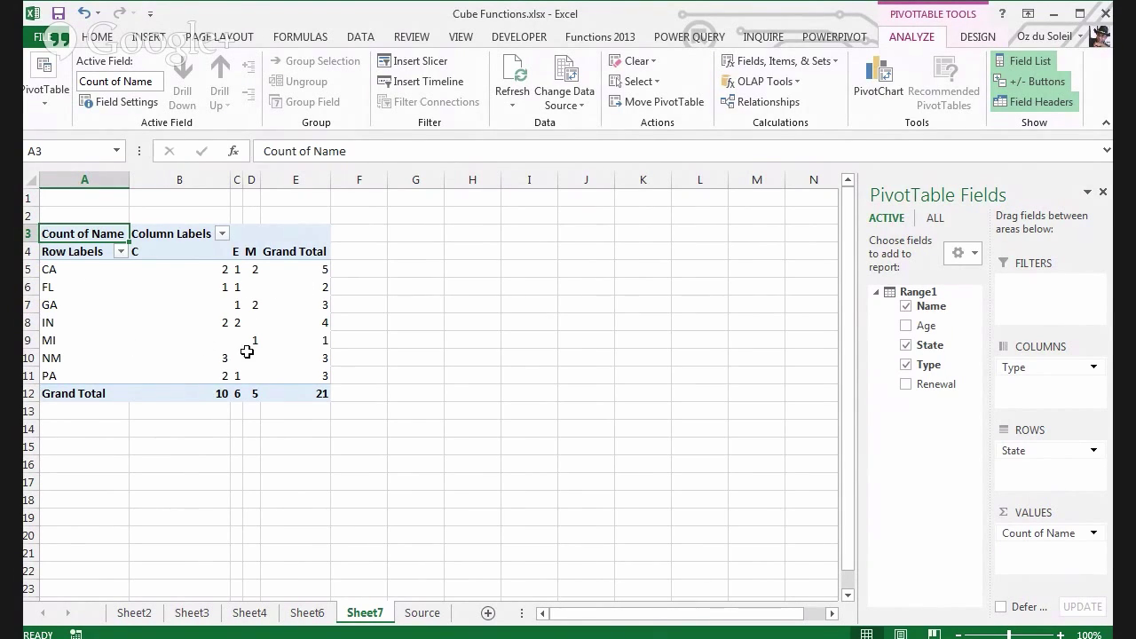
click(202, 305)
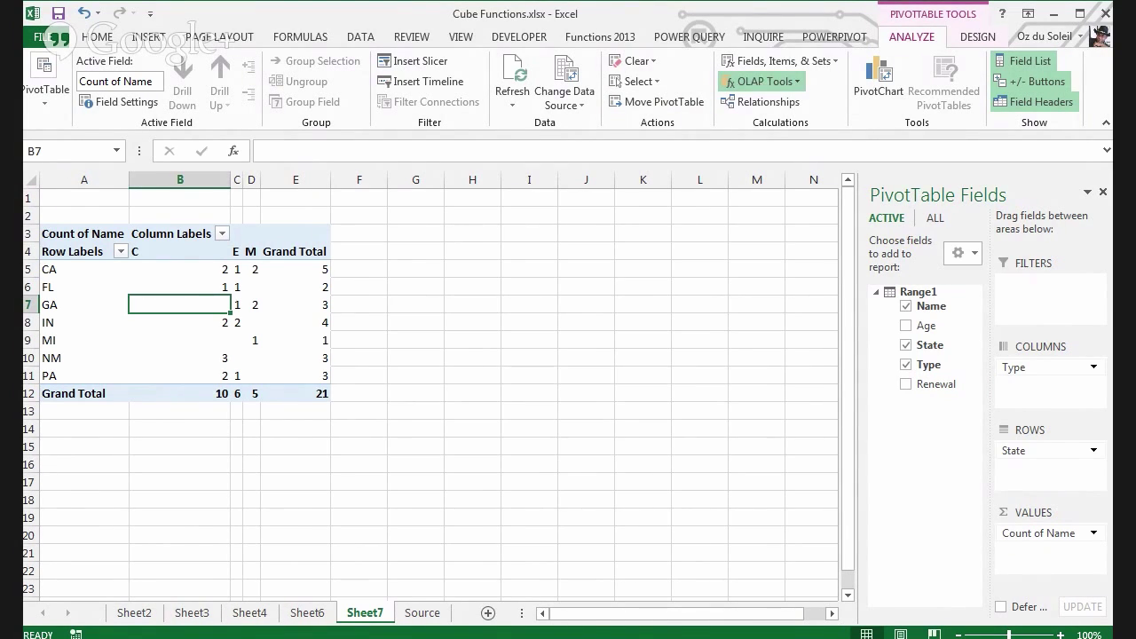
Convert the PivotTable to CUBE formulas and move the CA and NM rows below the table.
click(761, 81)
click(773, 119)
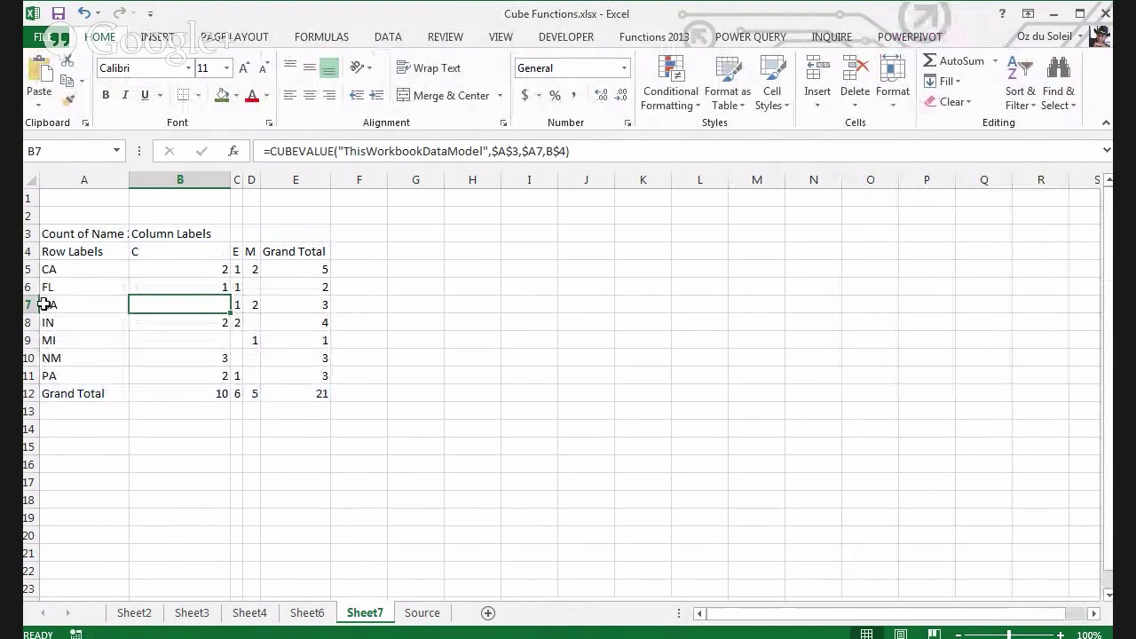
click(53, 268)
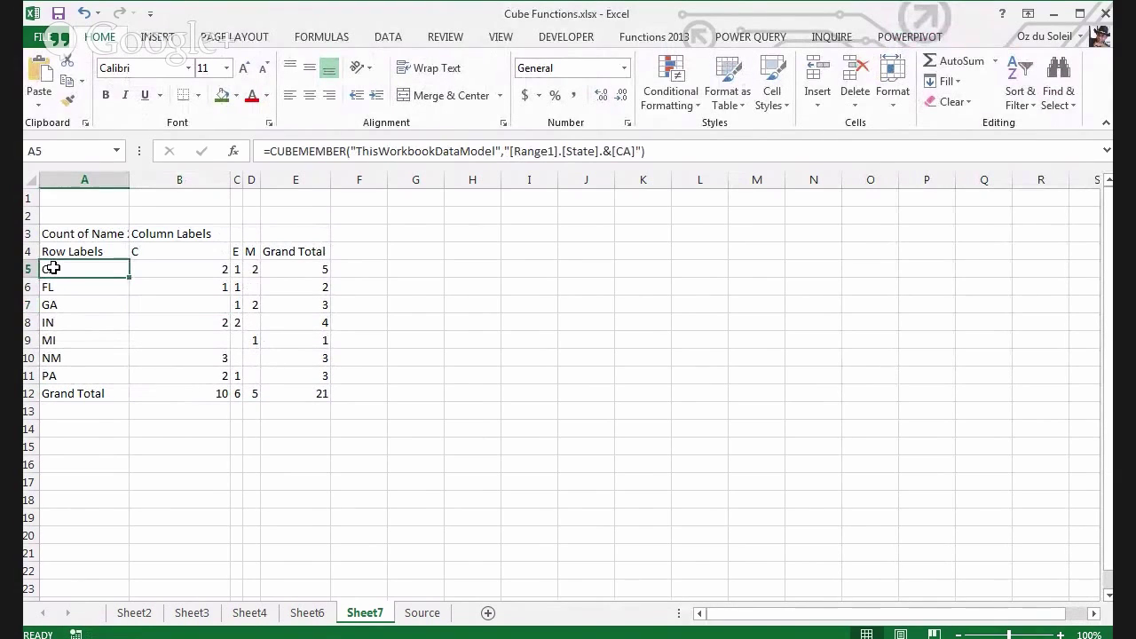
drag(53, 268, 284, 446)
drag(57, 358, 280, 428)
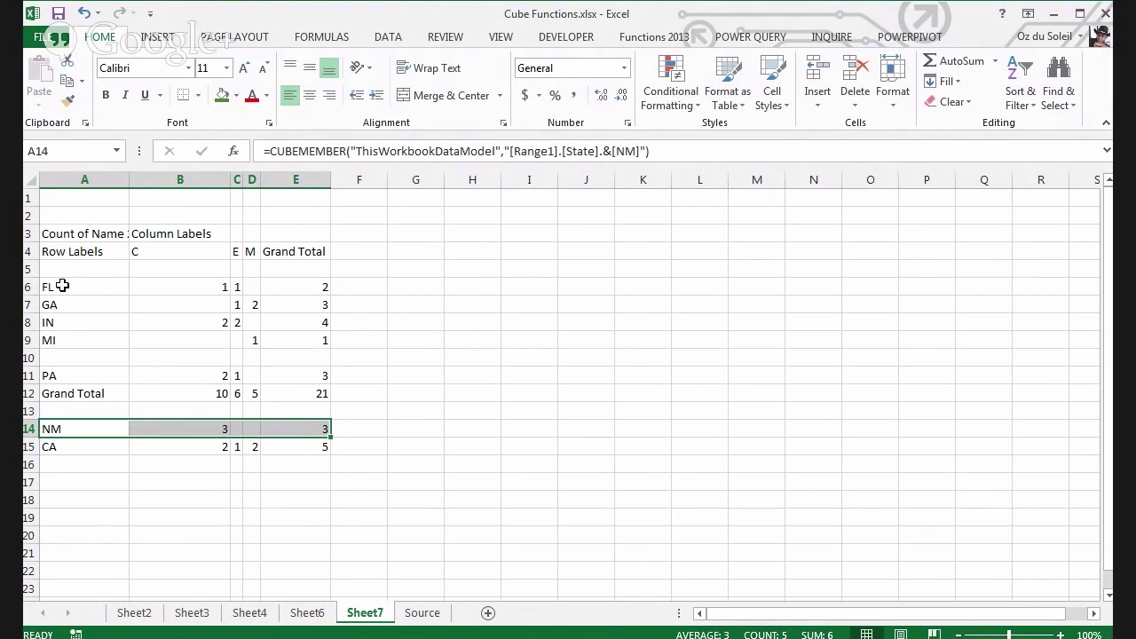
Shift the IN and MI rows down and clear the Grand Total row A12:E12.
click(75, 323)
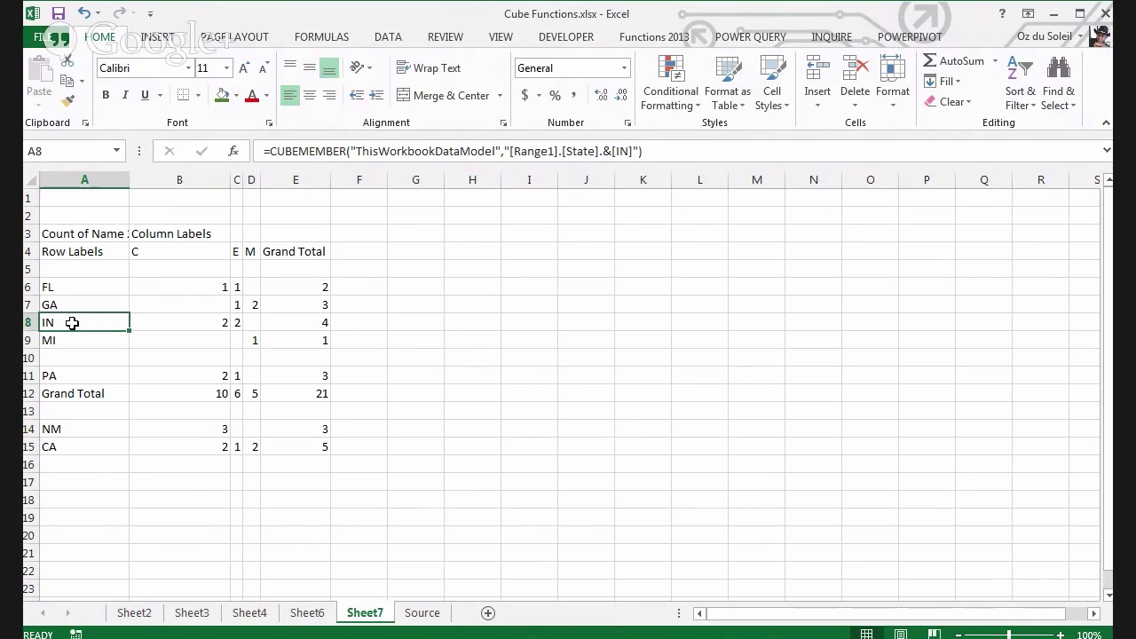
drag(107, 326, 294, 362)
drag(54, 393, 304, 399)
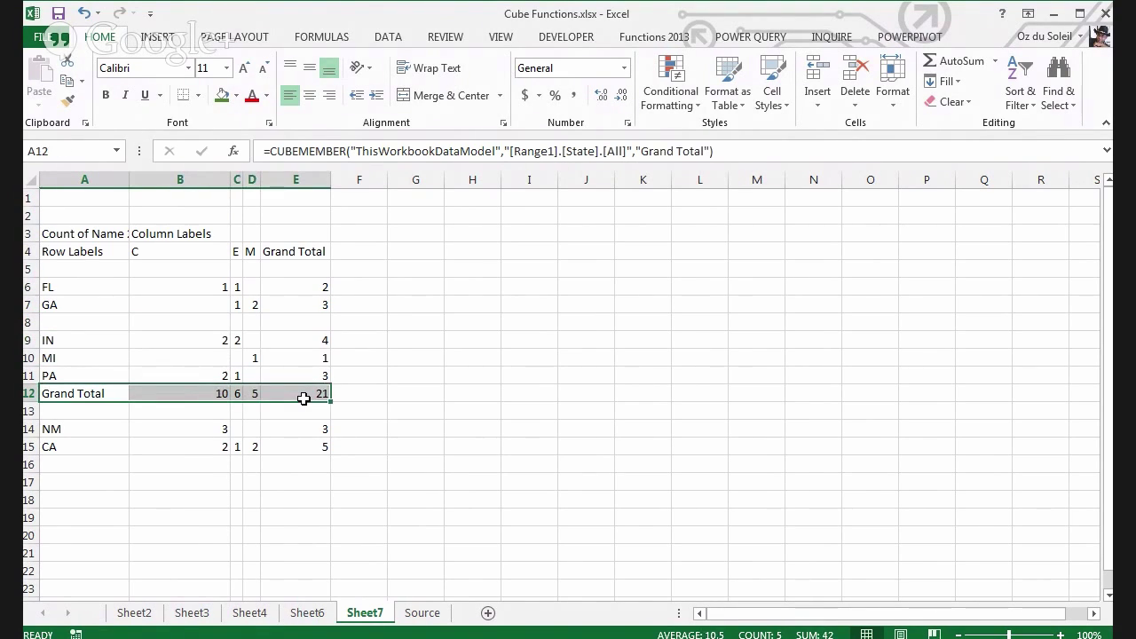
key(Delete)
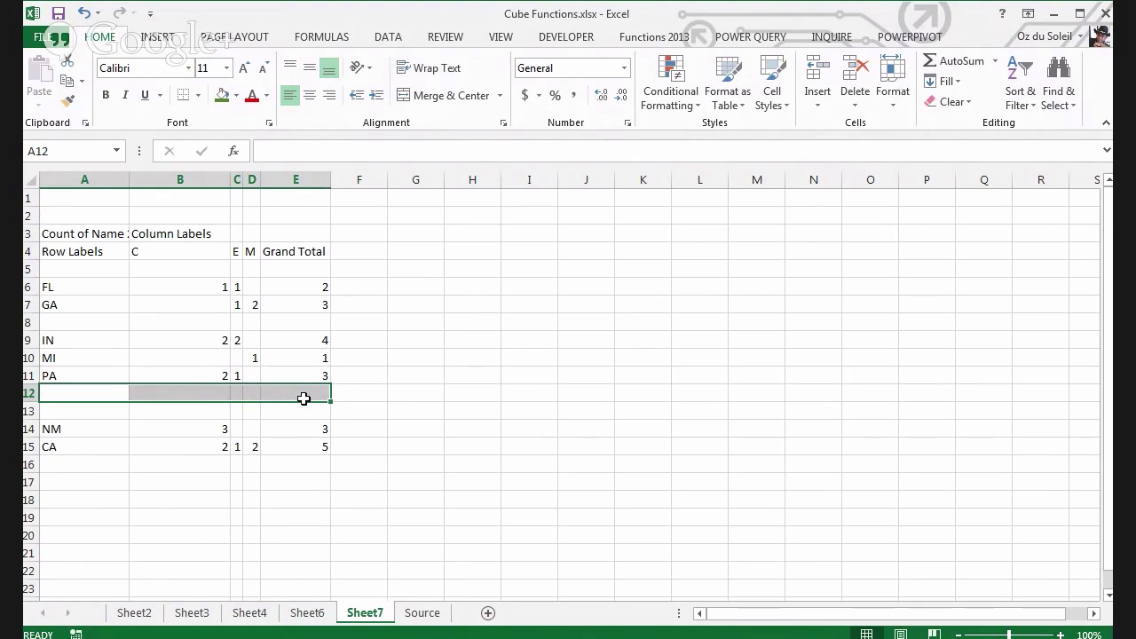
click(199, 426)
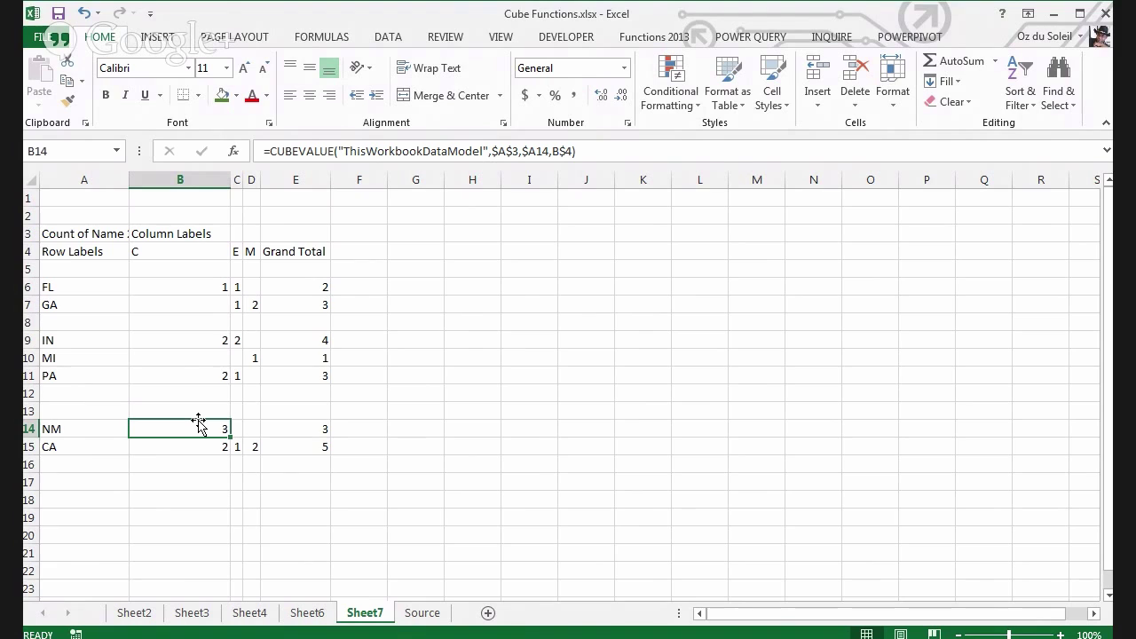
Delete the Column Labels heading in B3 and auto-fit column B to its values.
click(98, 232)
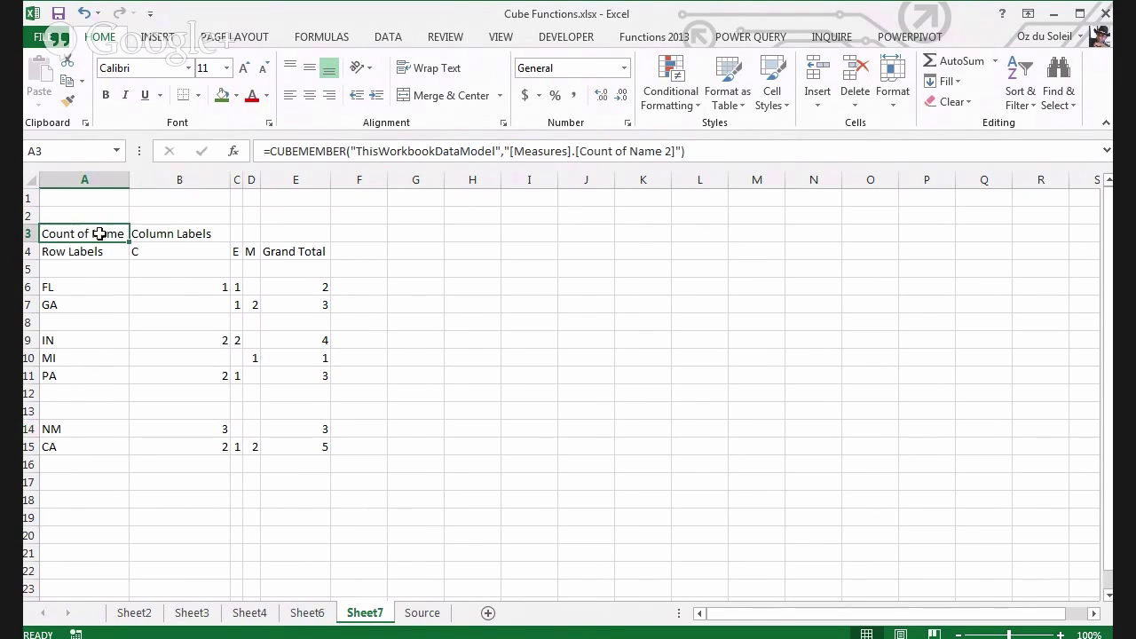
click(171, 234)
key(Delete)
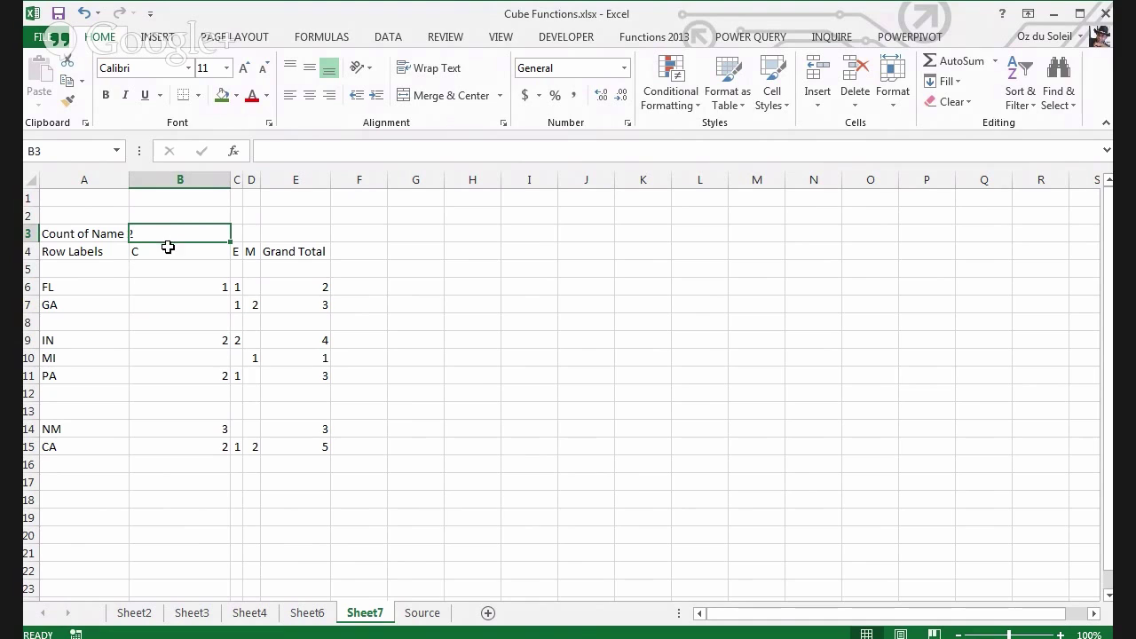
drag(129, 179, 138, 178)
double_click(239, 175)
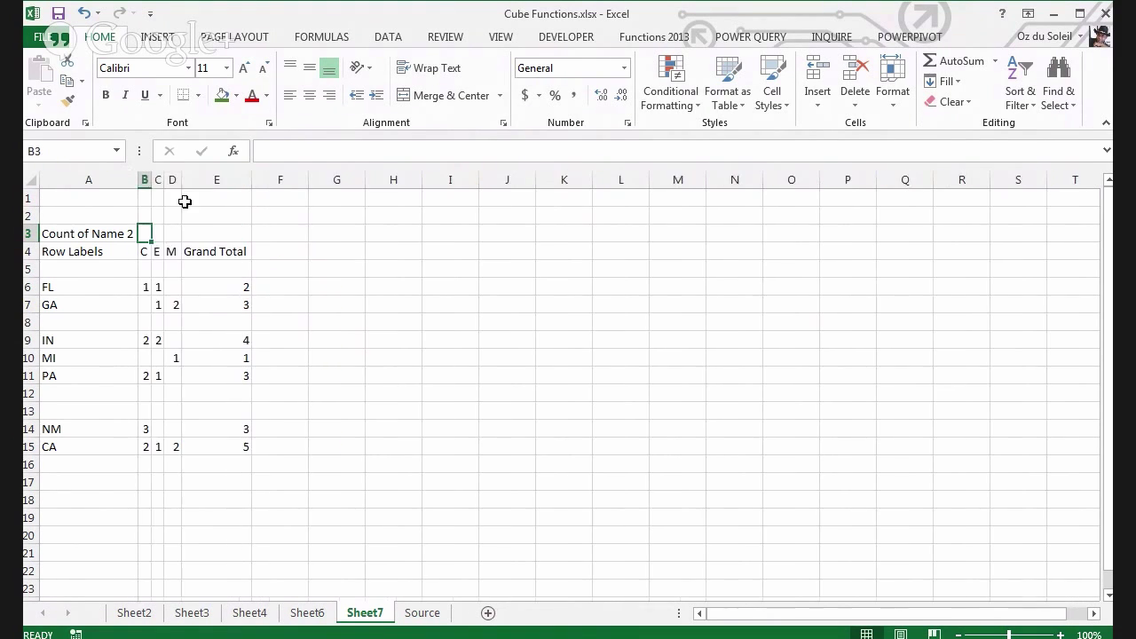
Make the C, E and M type headers in B4:D4 bold.
drag(146, 252, 169, 250)
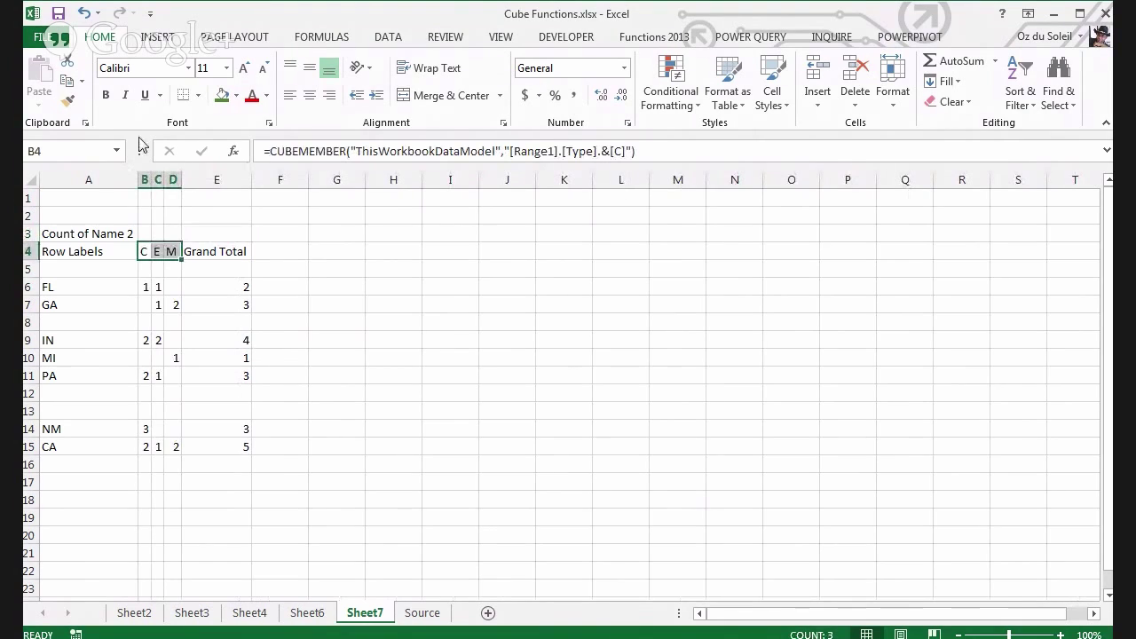
click(106, 95)
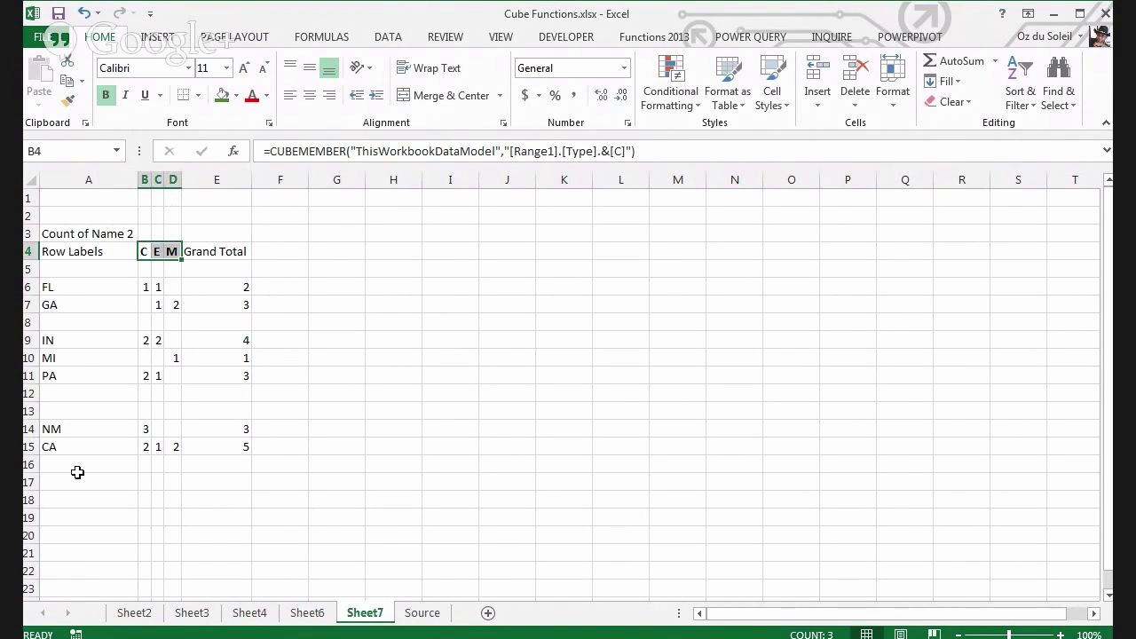
click(119, 359)
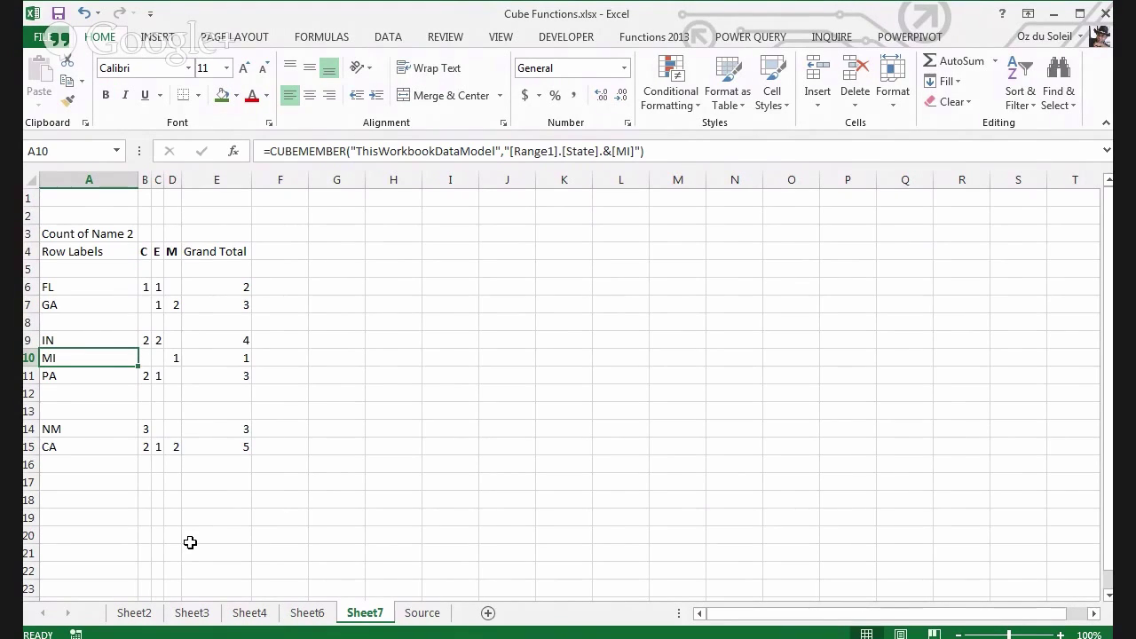
click(212, 251)
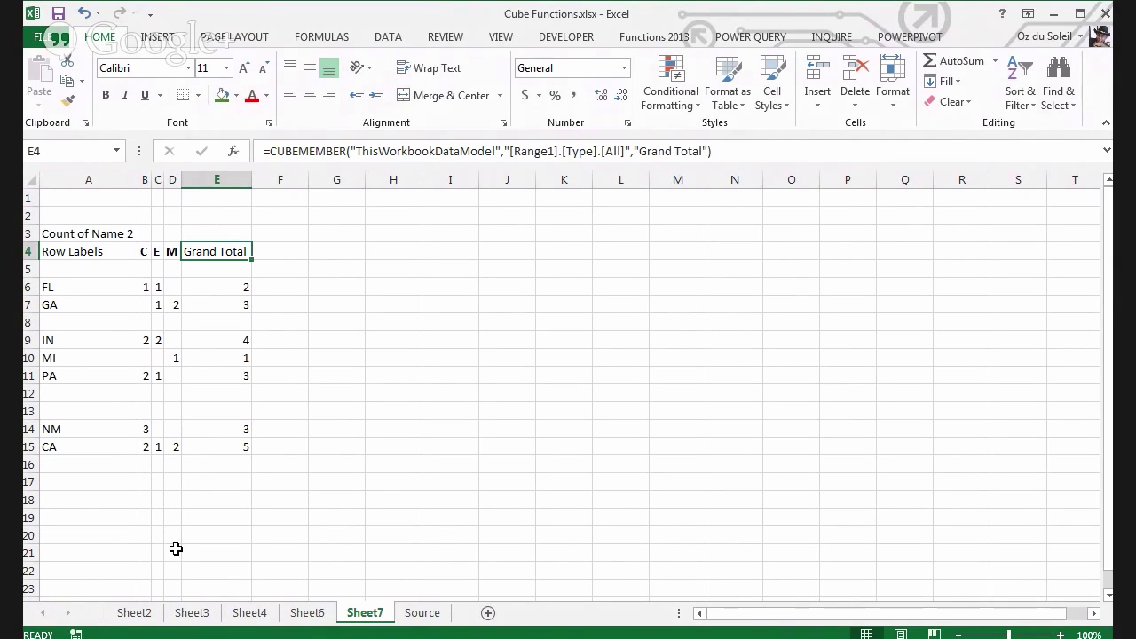
Change the State in Source cells C13 and C3 from CA to MI, then return to Sheet7.
click(410, 614)
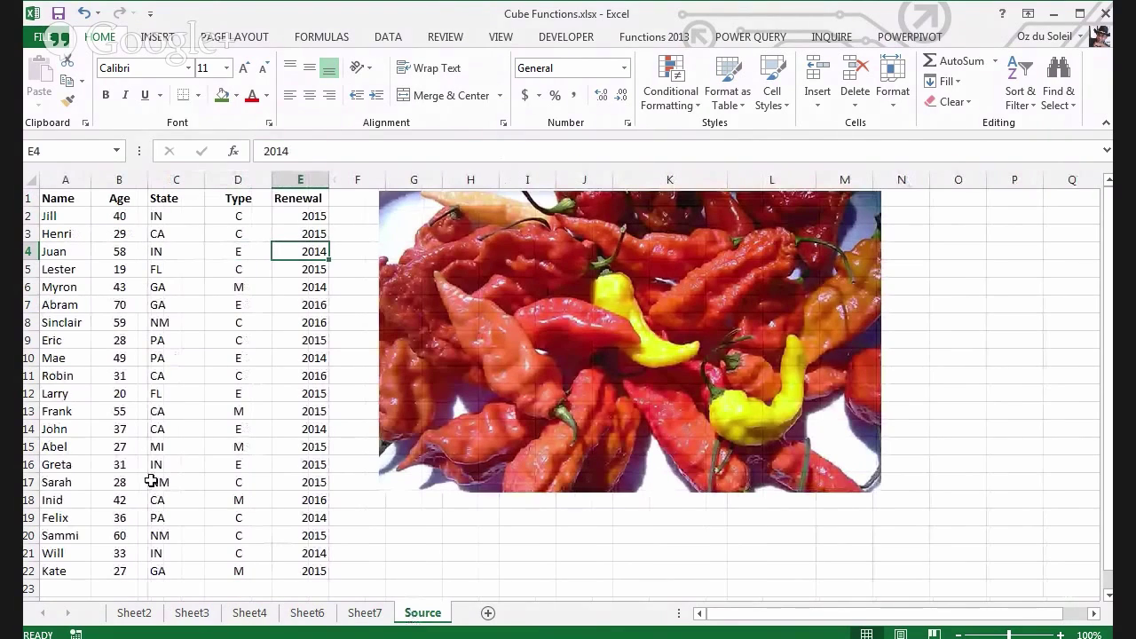
click(181, 414)
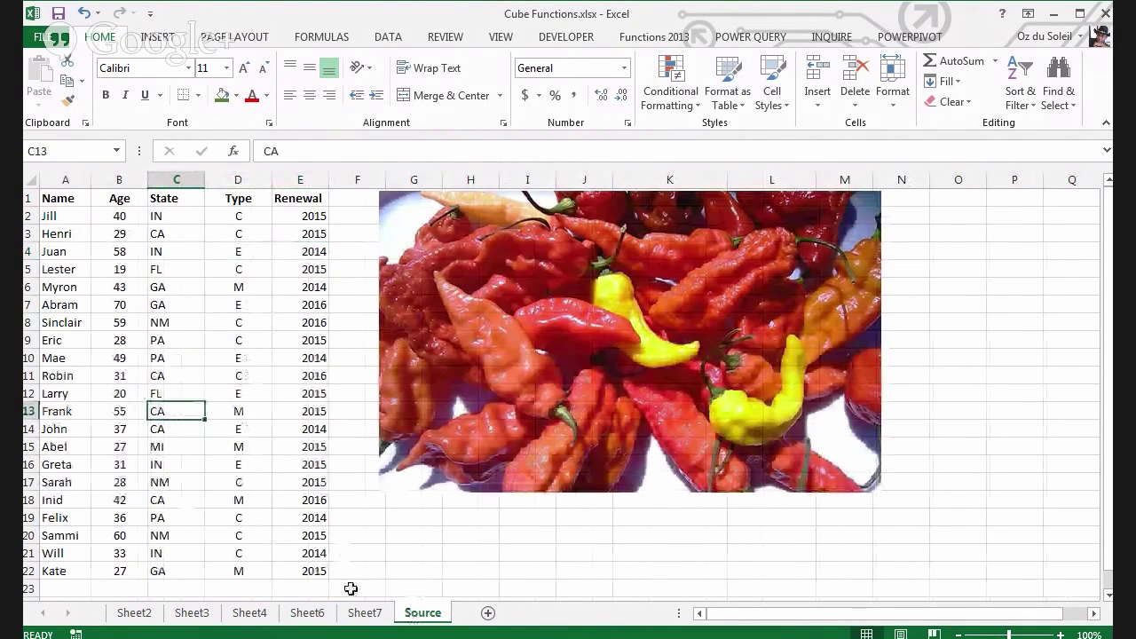
click(365, 612)
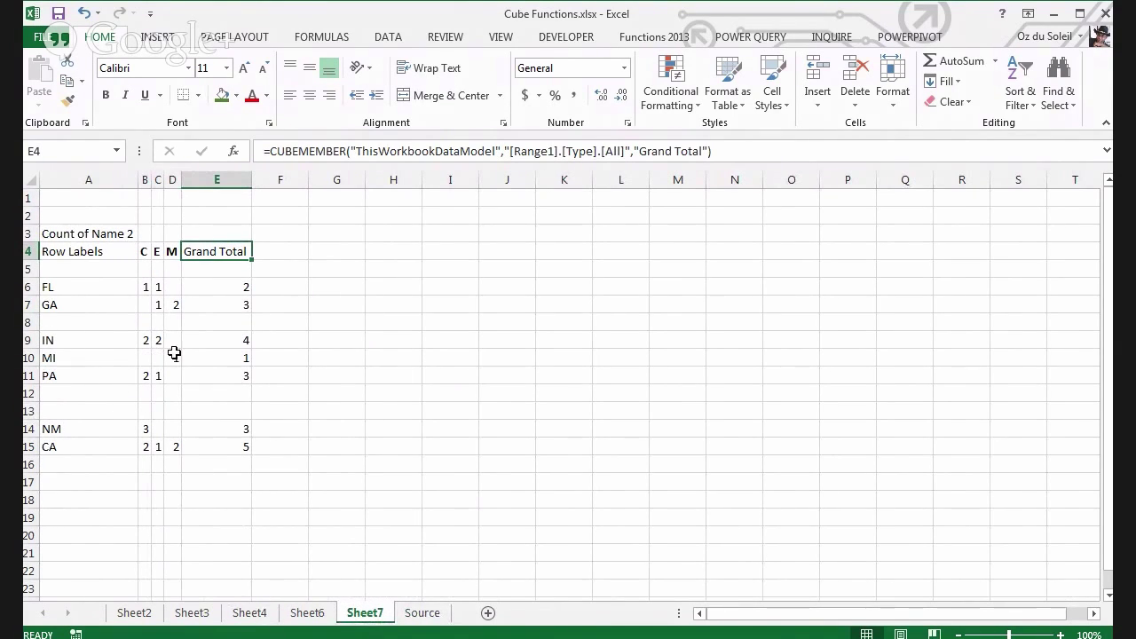
click(422, 612)
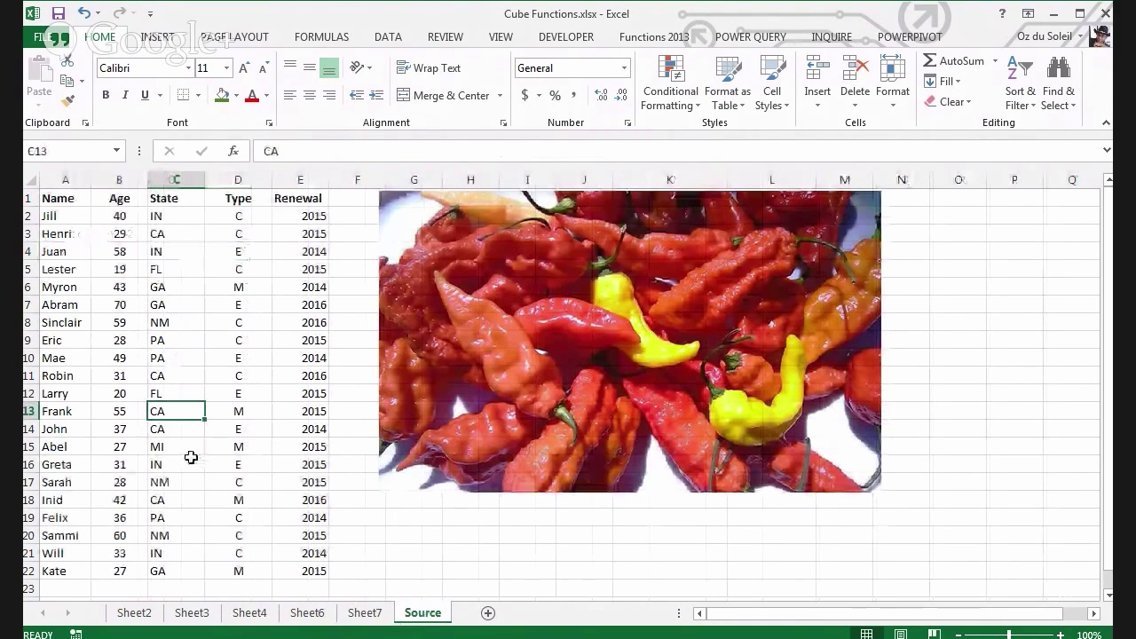
text(MI)
key(Return)
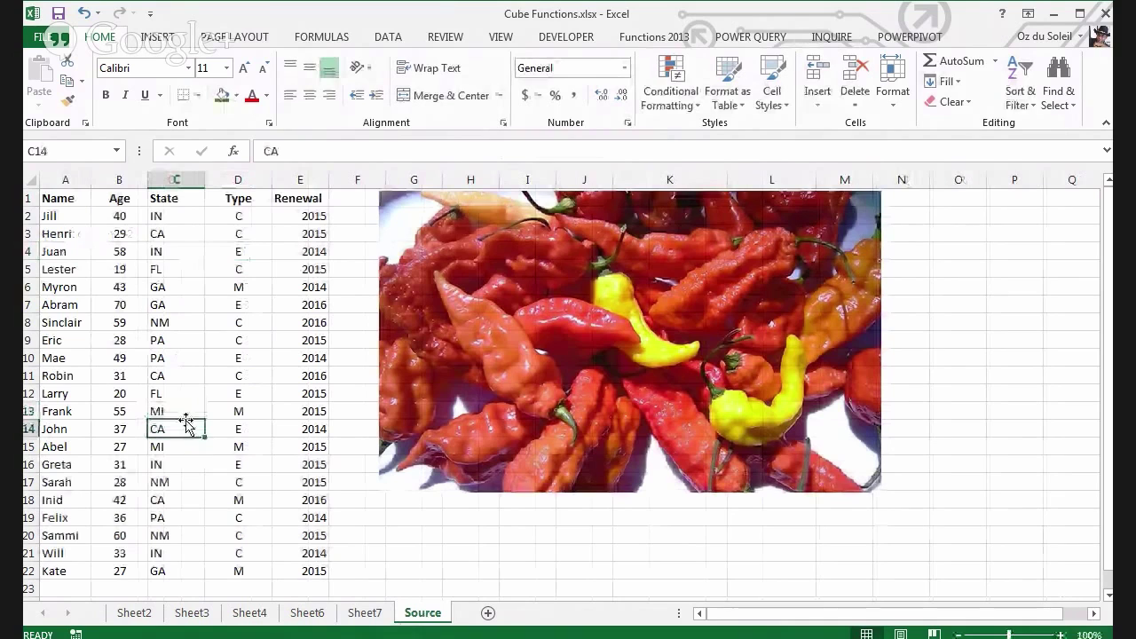
click(166, 231)
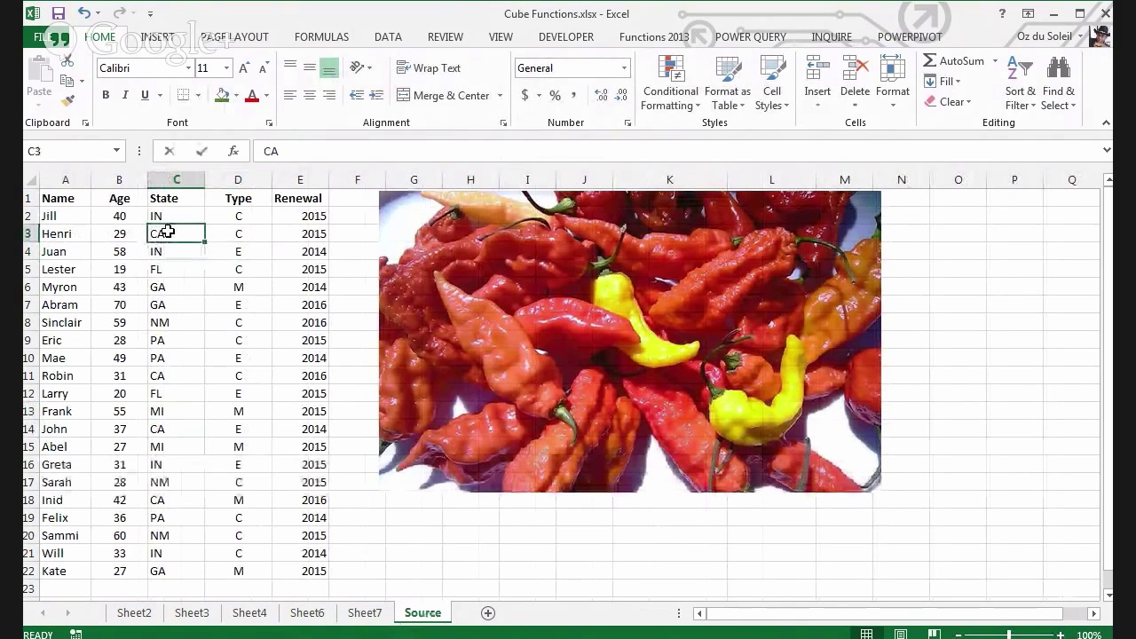
text(MI)
key(Return)
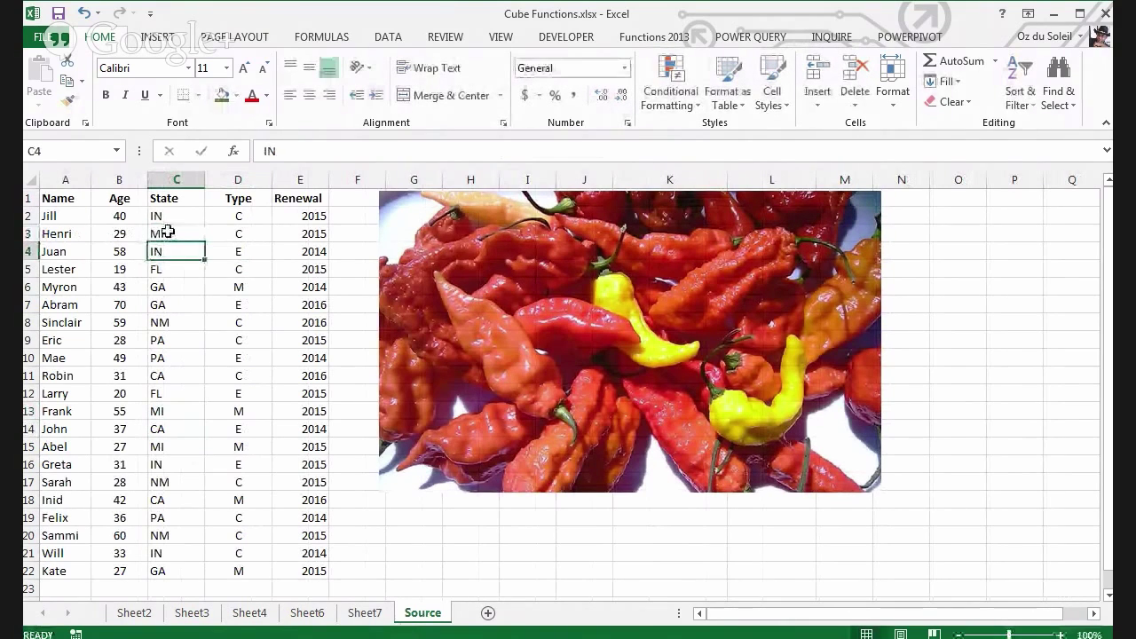
click(379, 616)
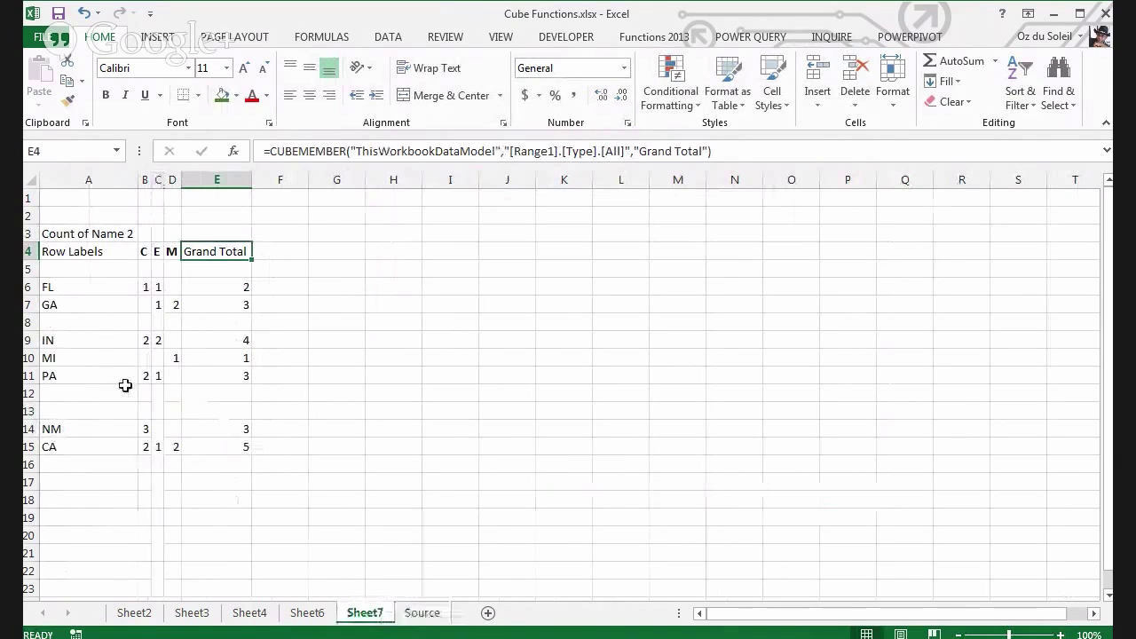
click(152, 358)
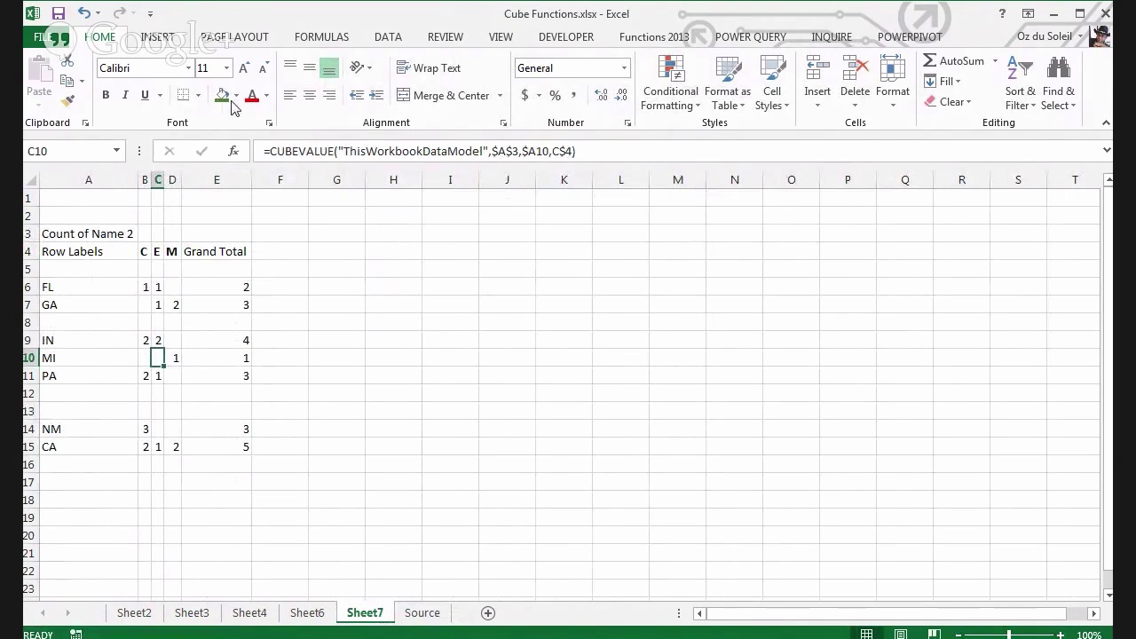
Run Refresh All so the cube formulas show MI totalling 3 and CA dropping to 3.
click(388, 39)
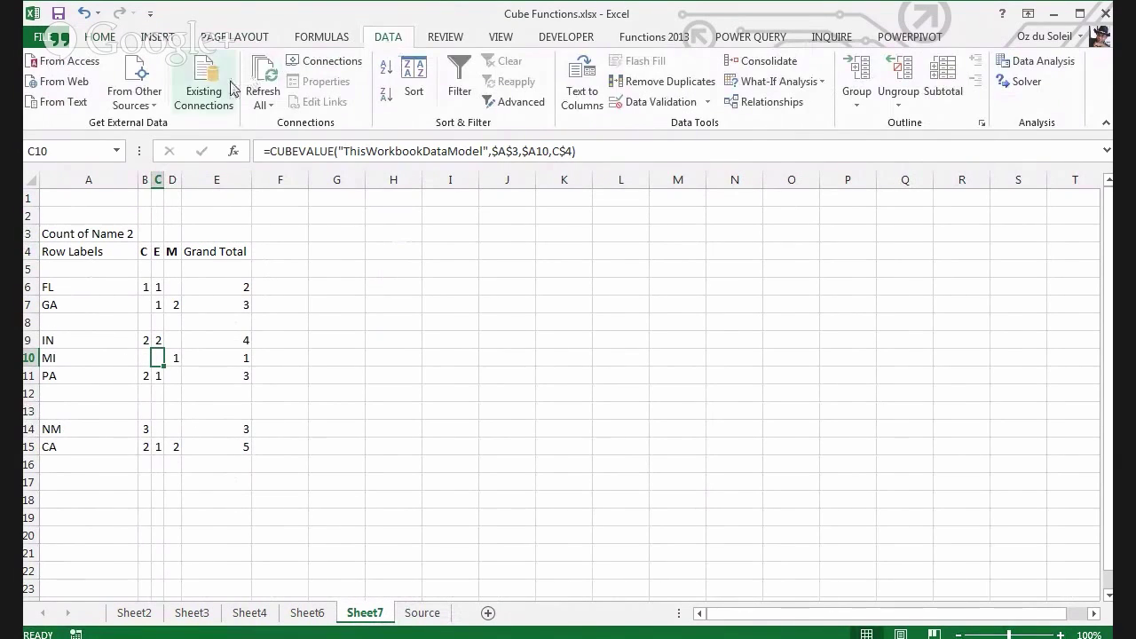
click(264, 75)
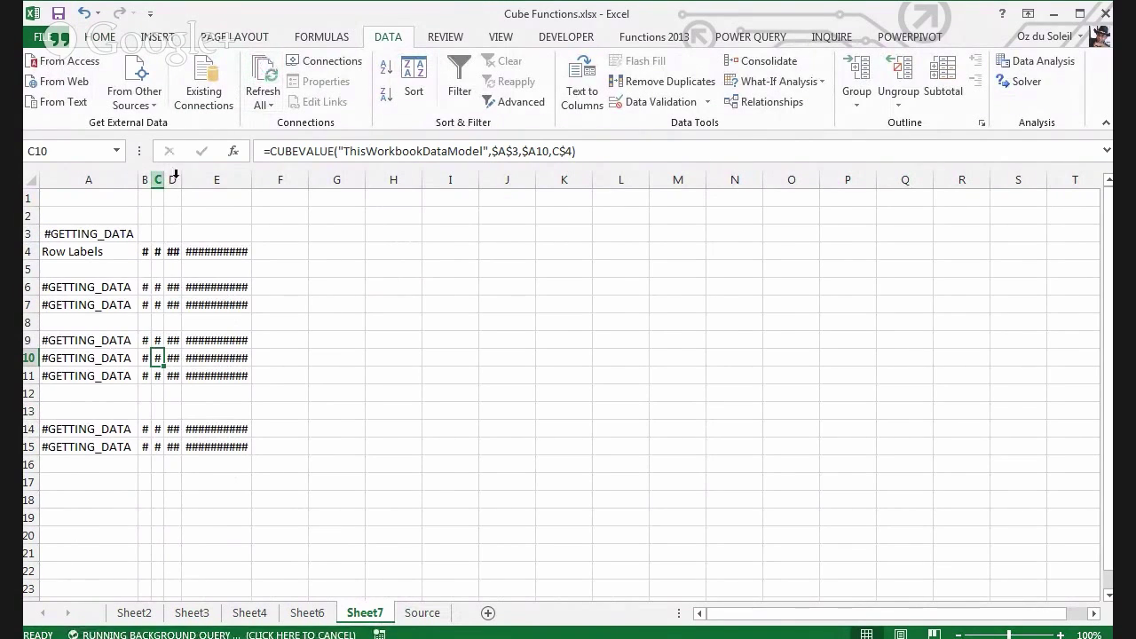
click(158, 393)
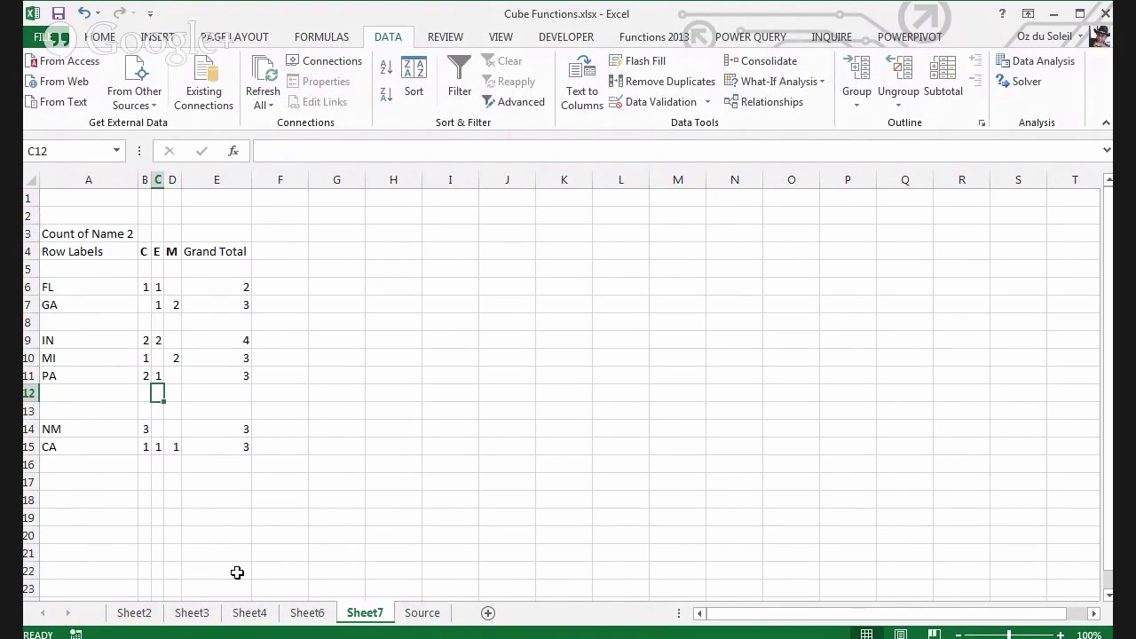
click(422, 614)
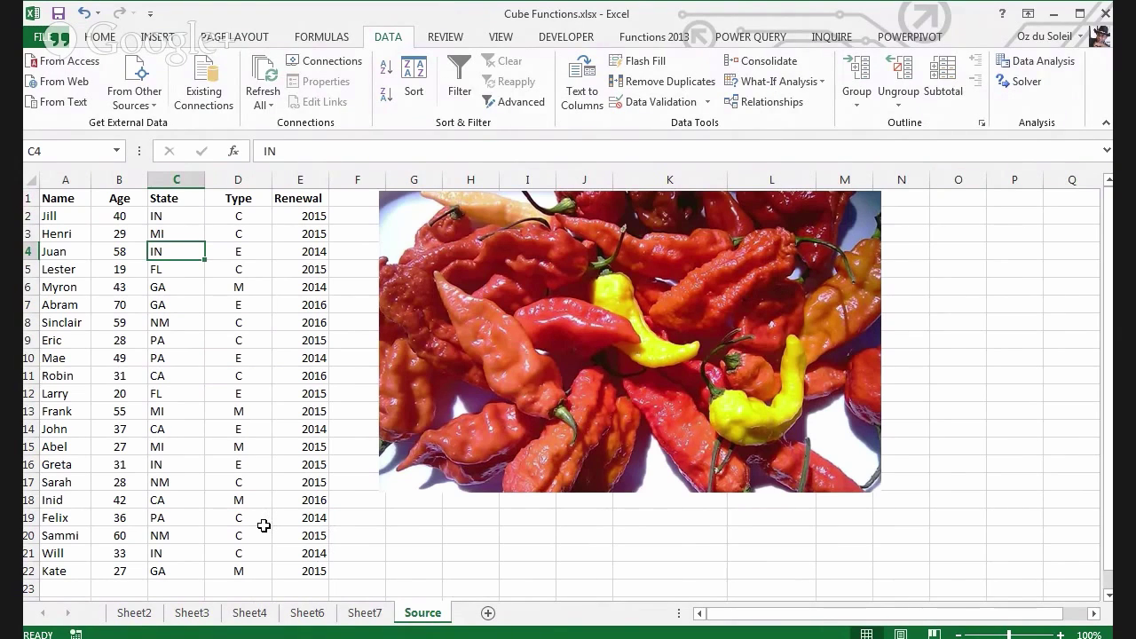
scroll(125, 524, down, 2)
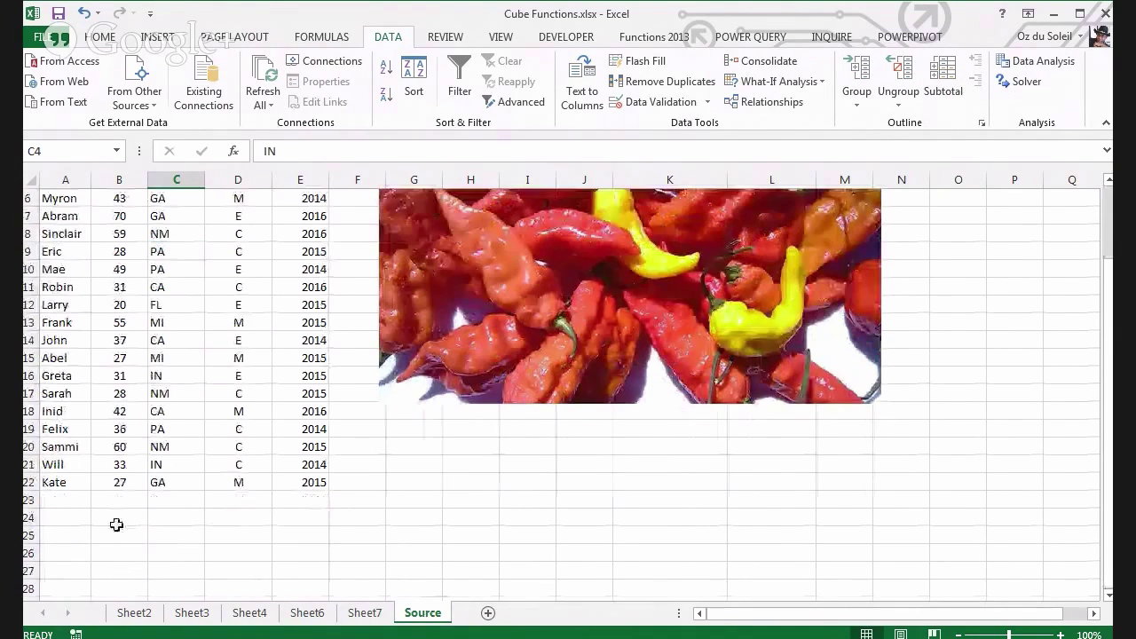
click(60, 500)
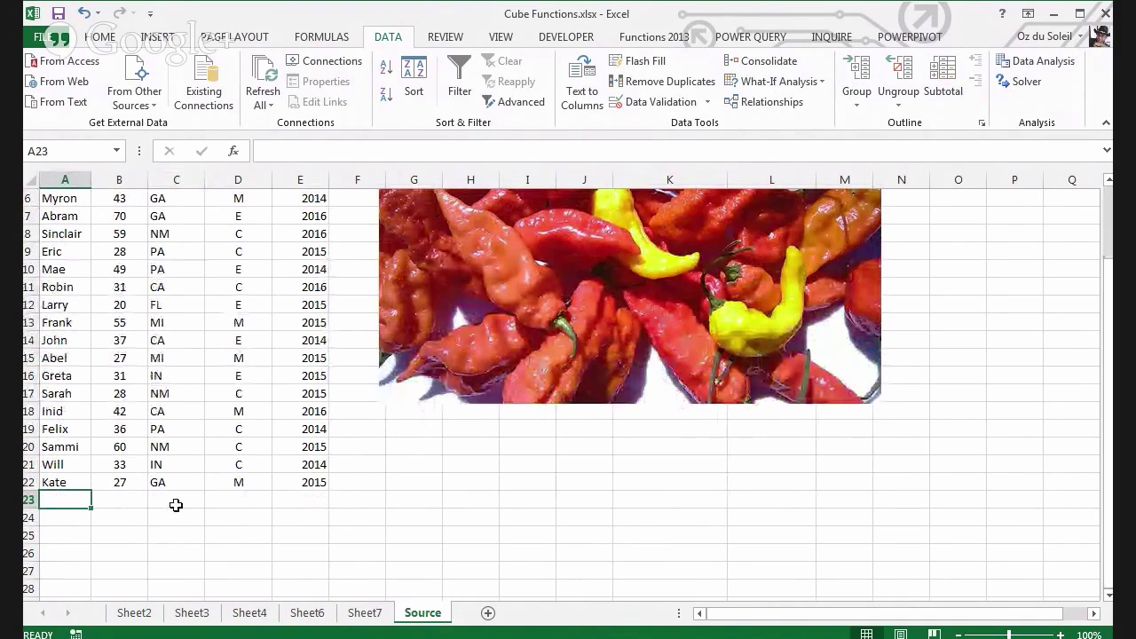
scroll(243, 499, up, 2)
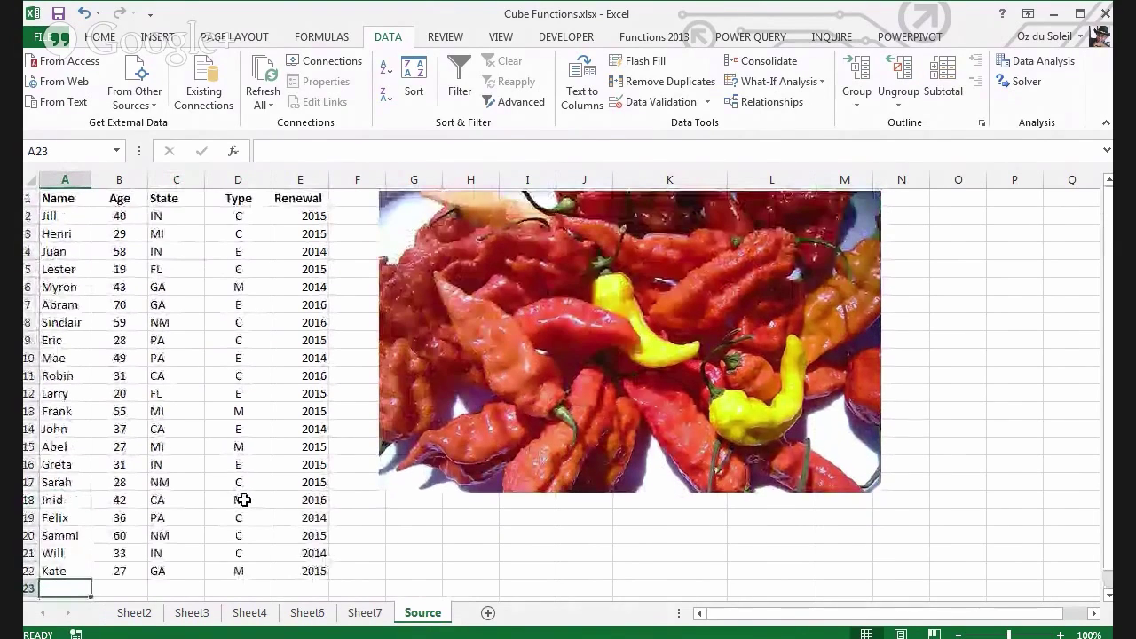
scroll(243, 499, down, 2)
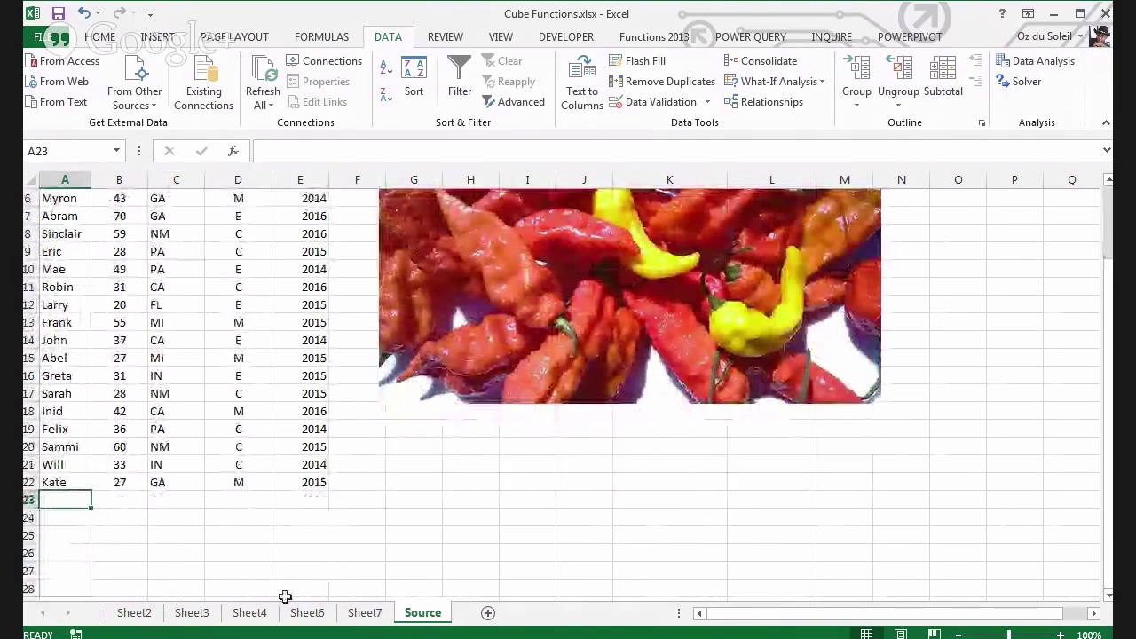
click(364, 612)
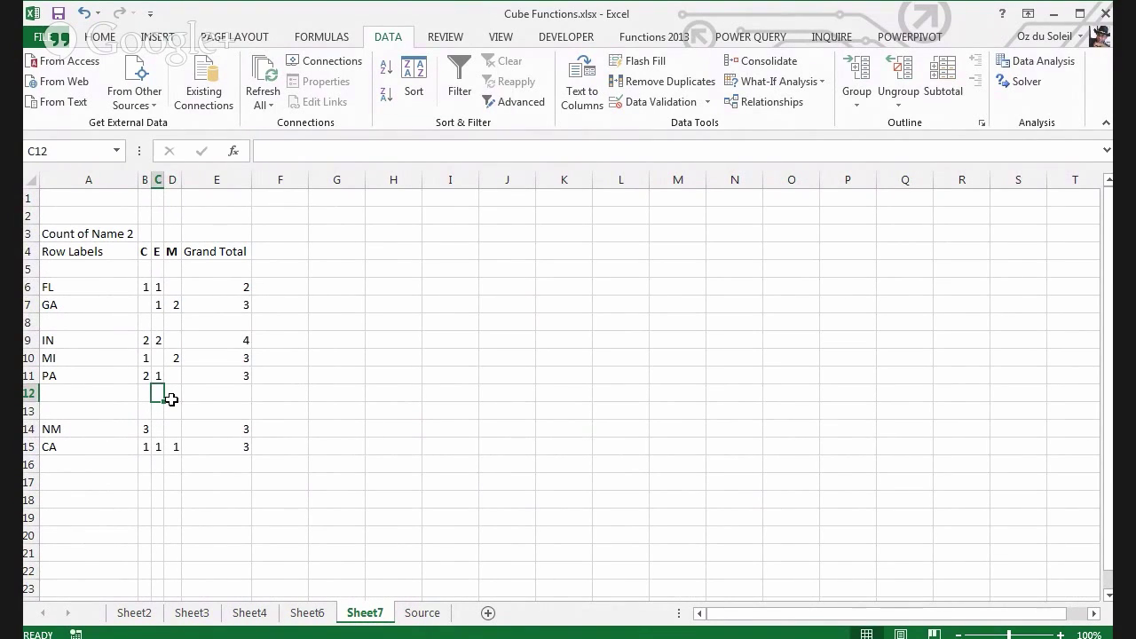
Move the IN, MI and PA rows from A9:E11 to G6:K8.
drag(111, 337, 243, 376)
drag(227, 334, 582, 291)
drag(579, 291, 579, 293)
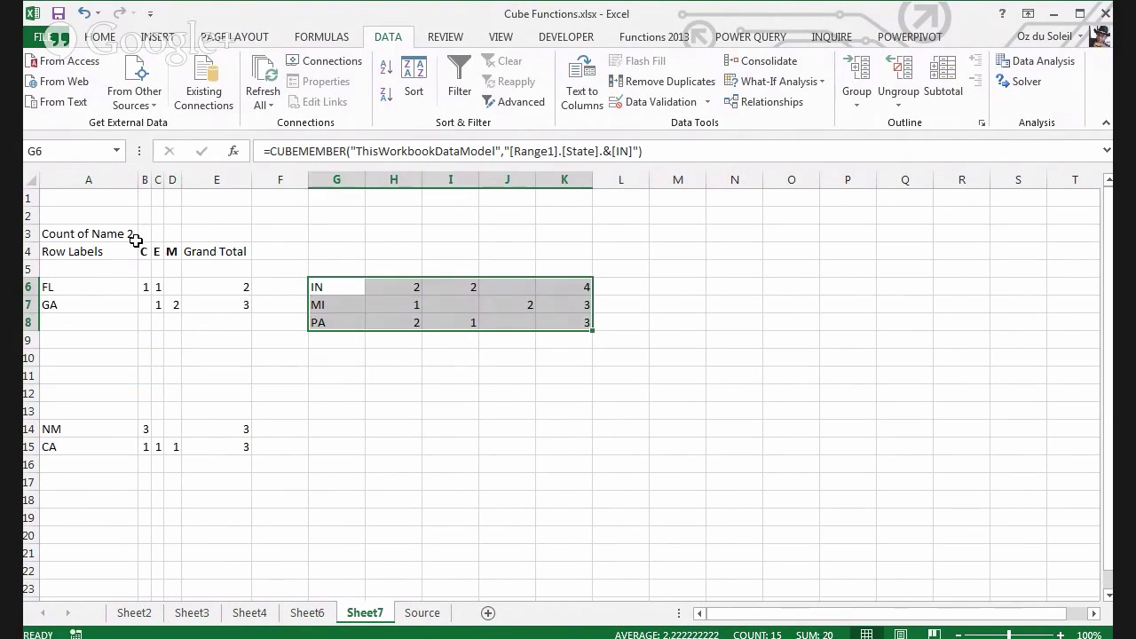
Copy the C, E, M and Grand Total headers and paste them at H5 above the moved rows.
drag(150, 250, 171, 250)
key(ctrl+c)
drag(146, 251, 220, 252)
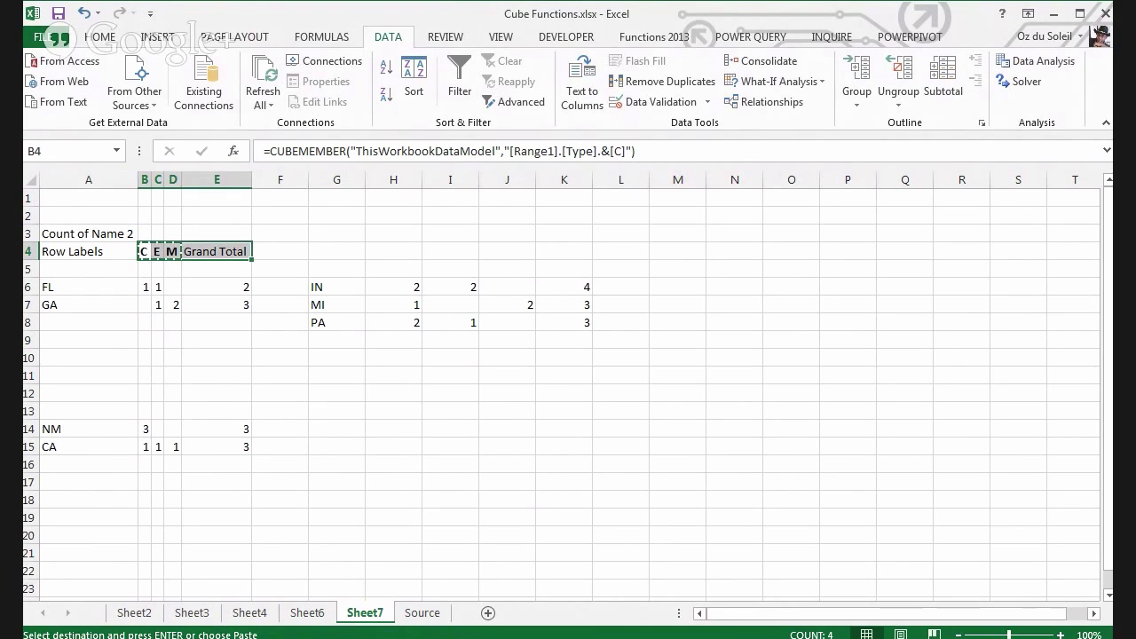
click(397, 268)
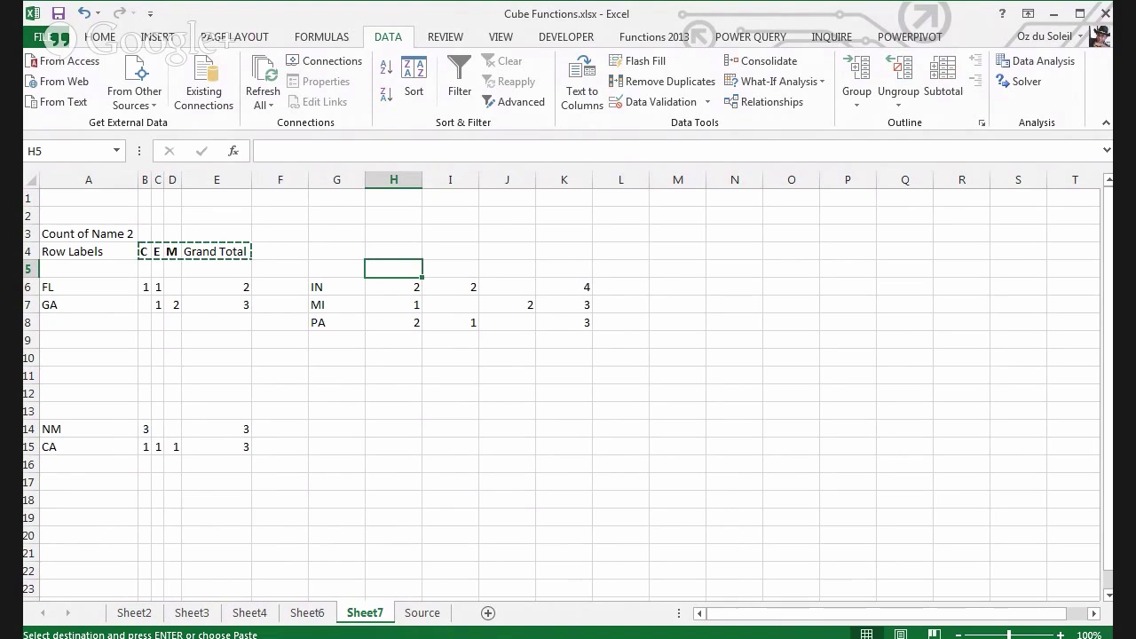
key(ctrl+v)
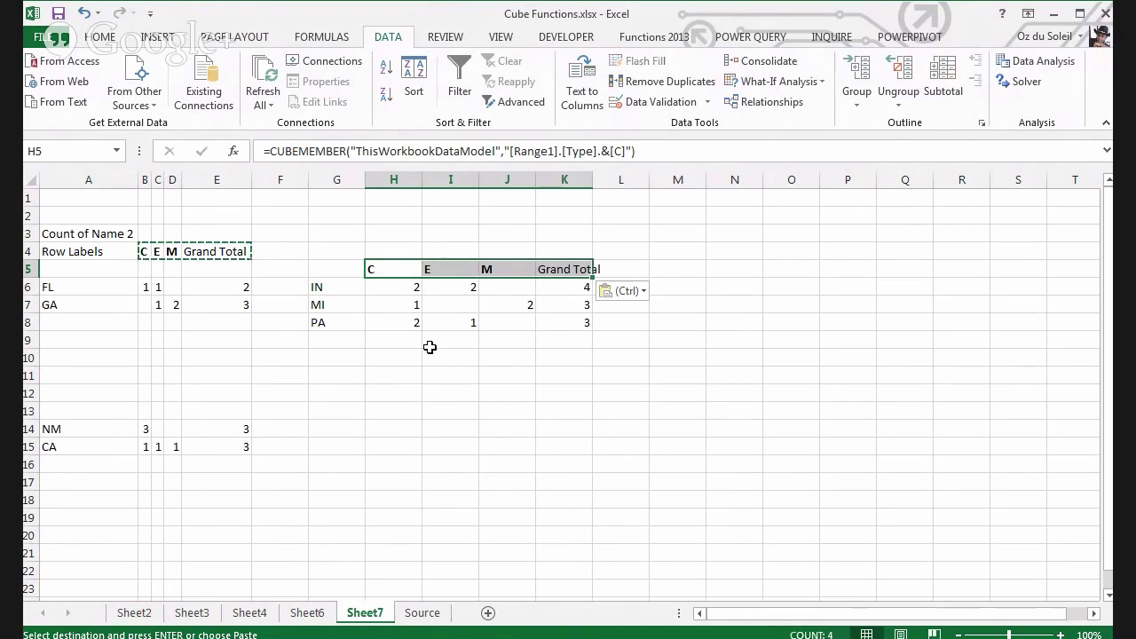
Auto-fit columns H, I and J and widen column K to fit Grand Total.
double_click(421, 180)
double_click(435, 180)
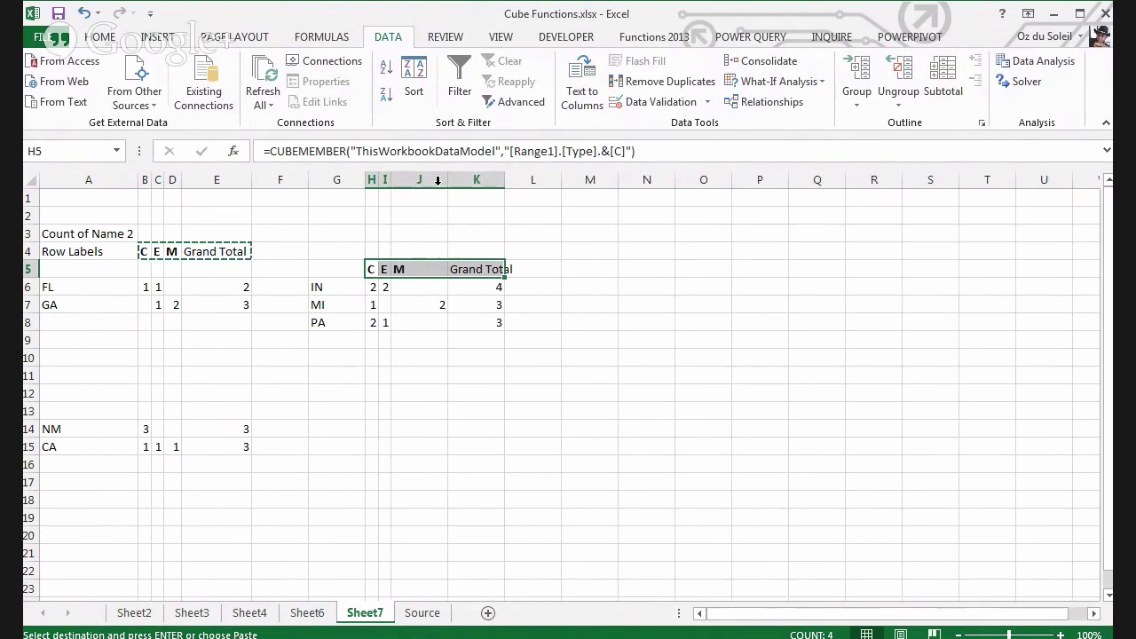
double_click(447, 180)
drag(466, 180, 488, 180)
click(373, 303)
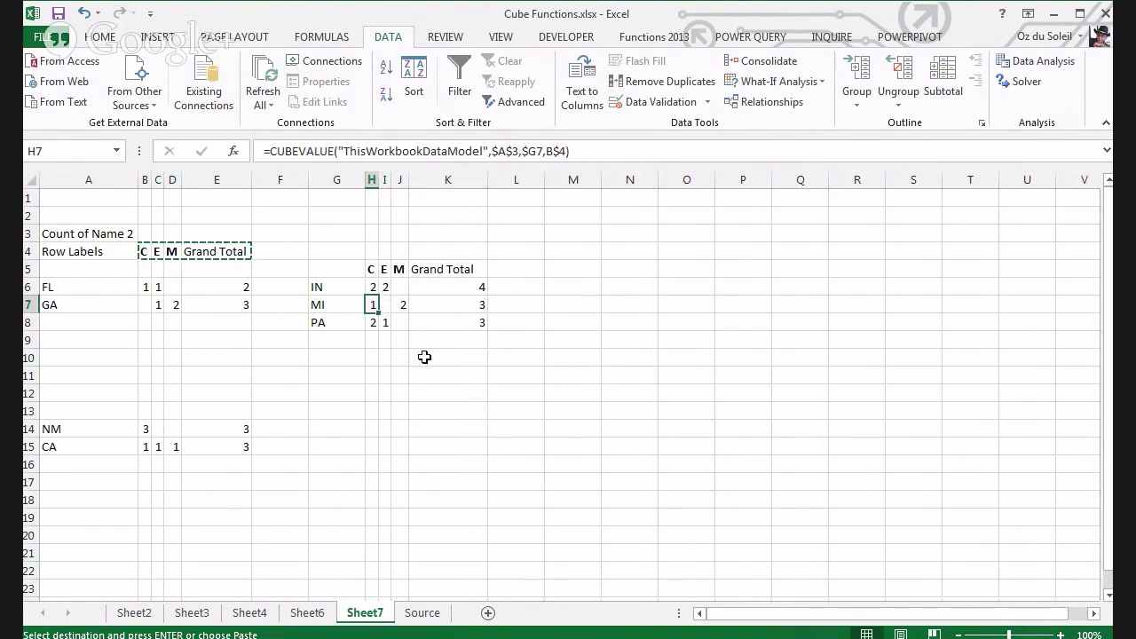